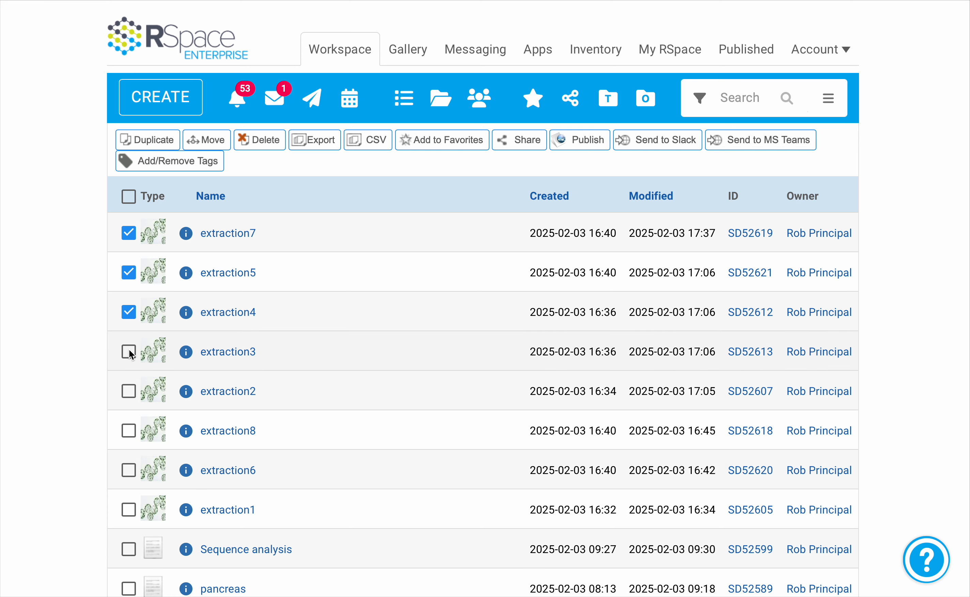
Step: Add the extraction3, extraction2, extraction8, extraction6 and extraction1 documents to the selection
left_click(129, 351)
left_click(129, 392)
left_click(129, 434)
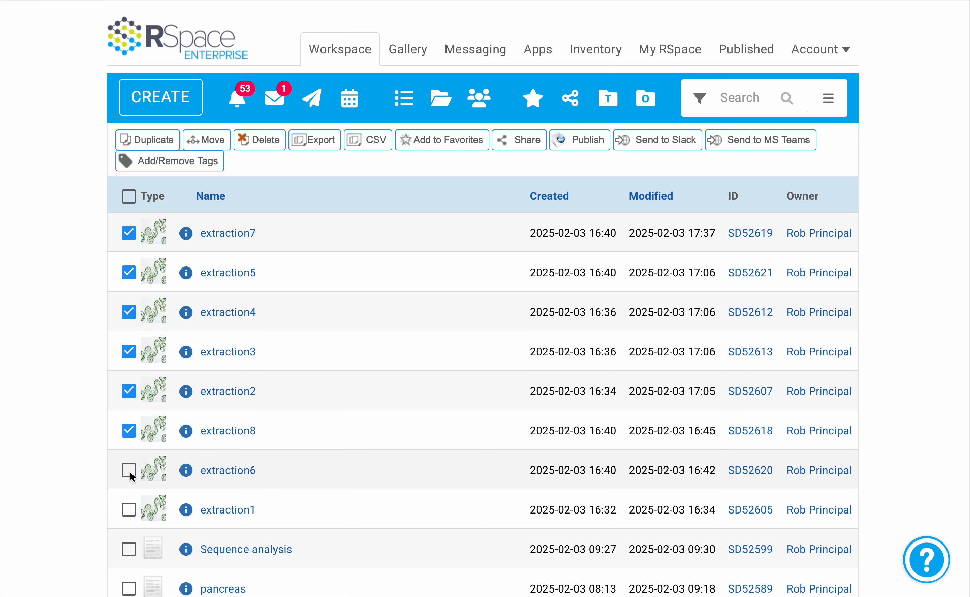
left_click(129, 470)
left_click(128, 507)
Step: Export all rows of the selected documents to CSV, checking the available columns first, and close the export dialog
left_click(372, 145)
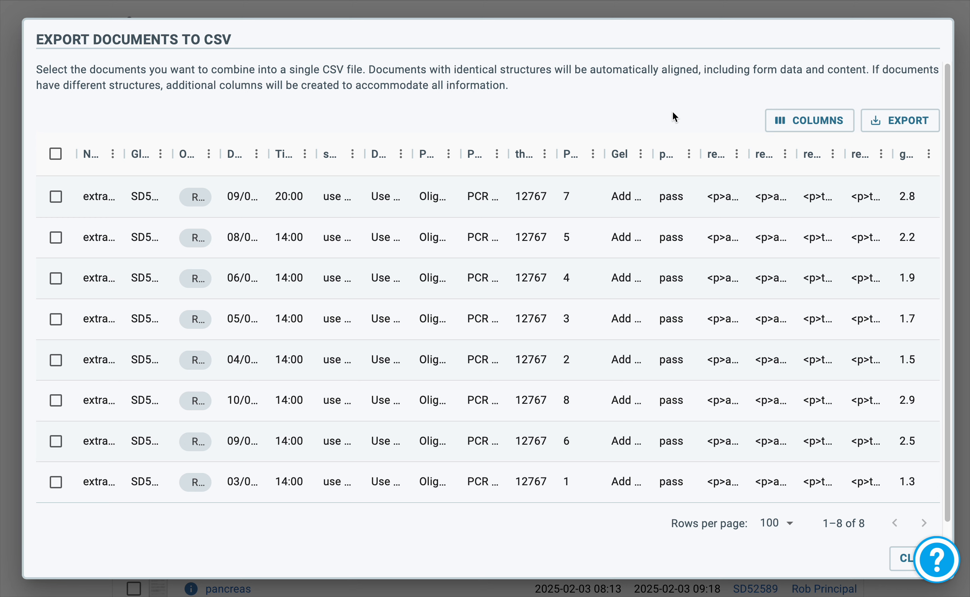
left_click(810, 122)
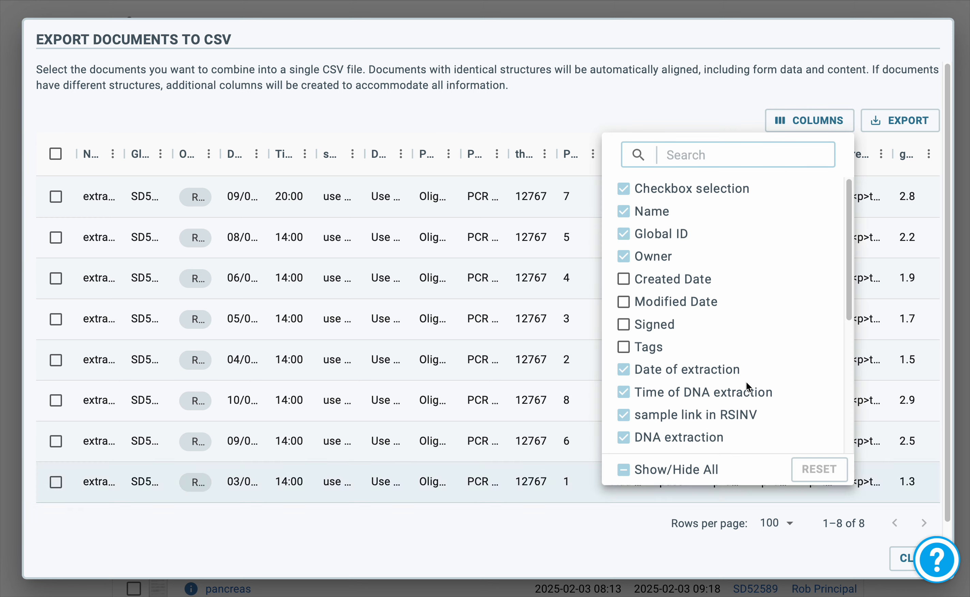
left_click(605, 114)
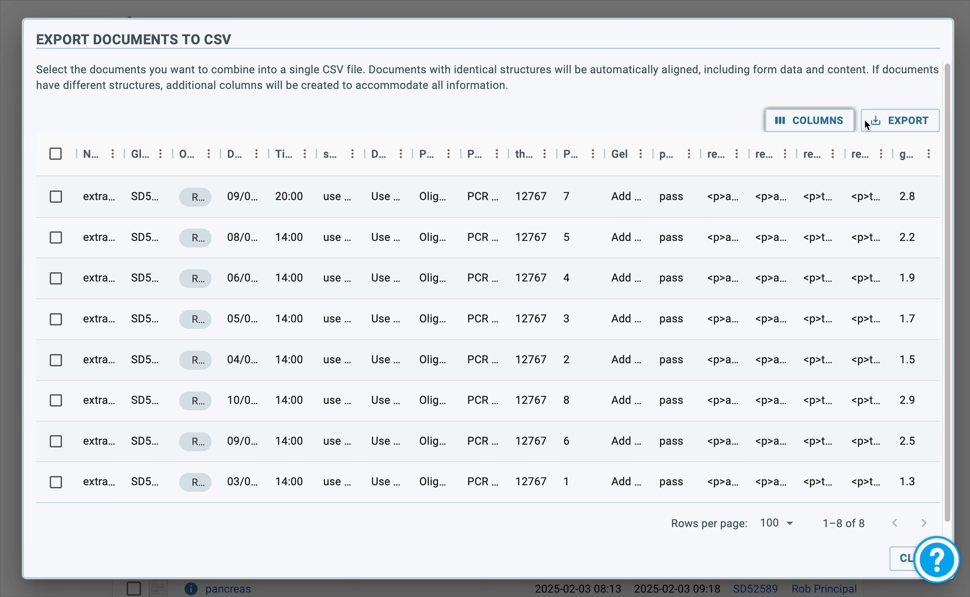
left_click(907, 120)
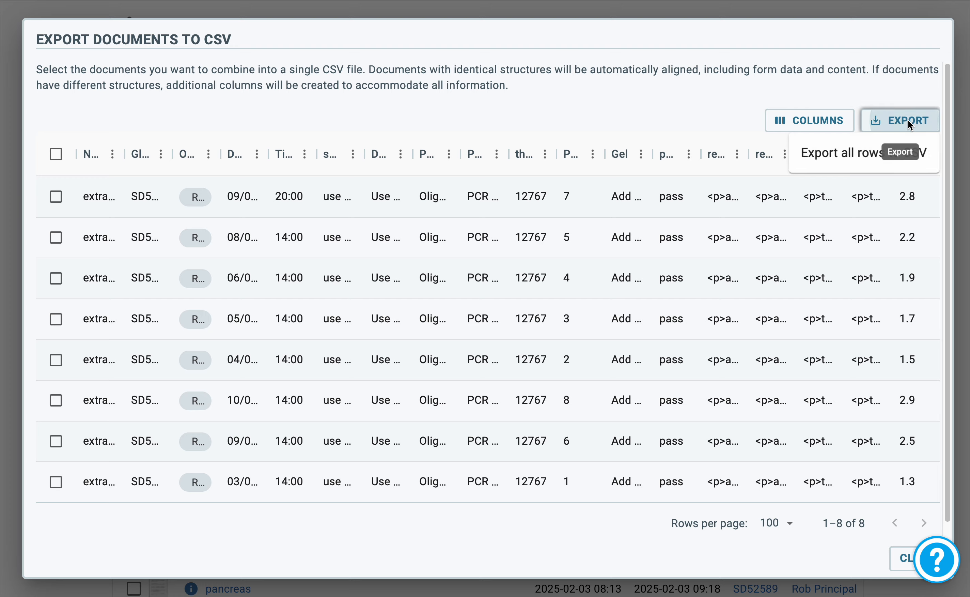
left_click(825, 155)
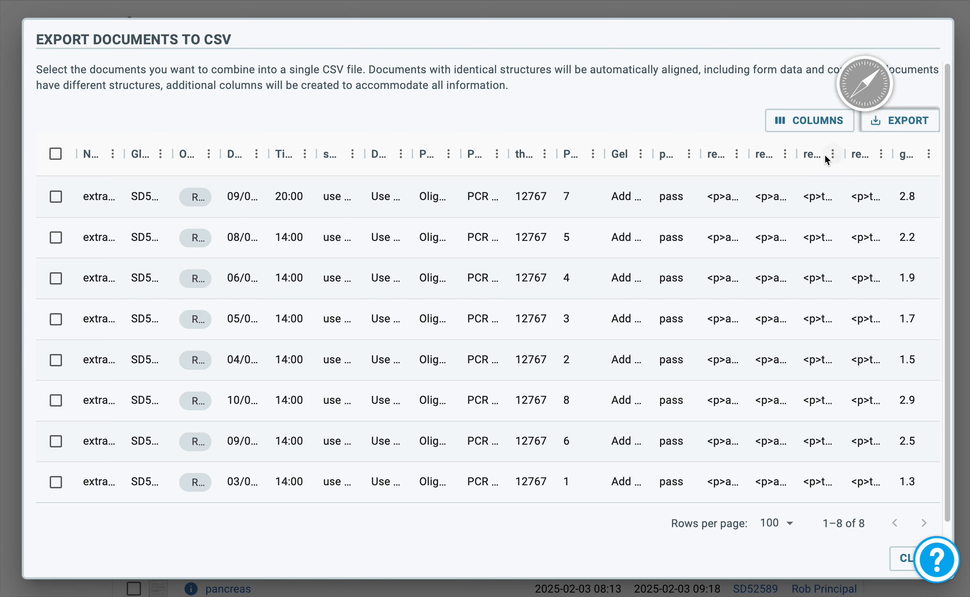
left_click(901, 557)
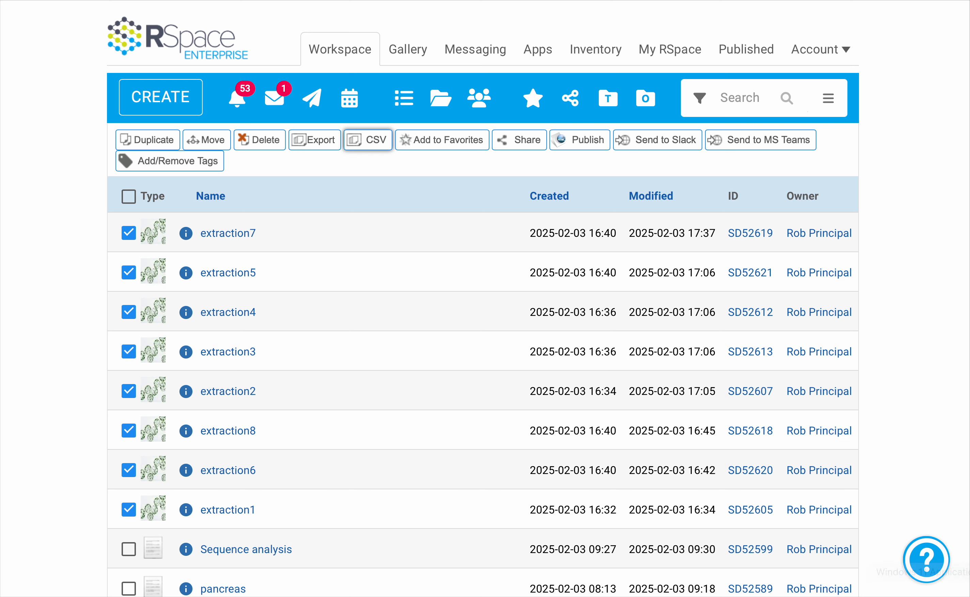
Step: Open the downloaded file Workspace | ResearchSpace.csv as a spreadsheet and look across its columns
right_click(961, 565)
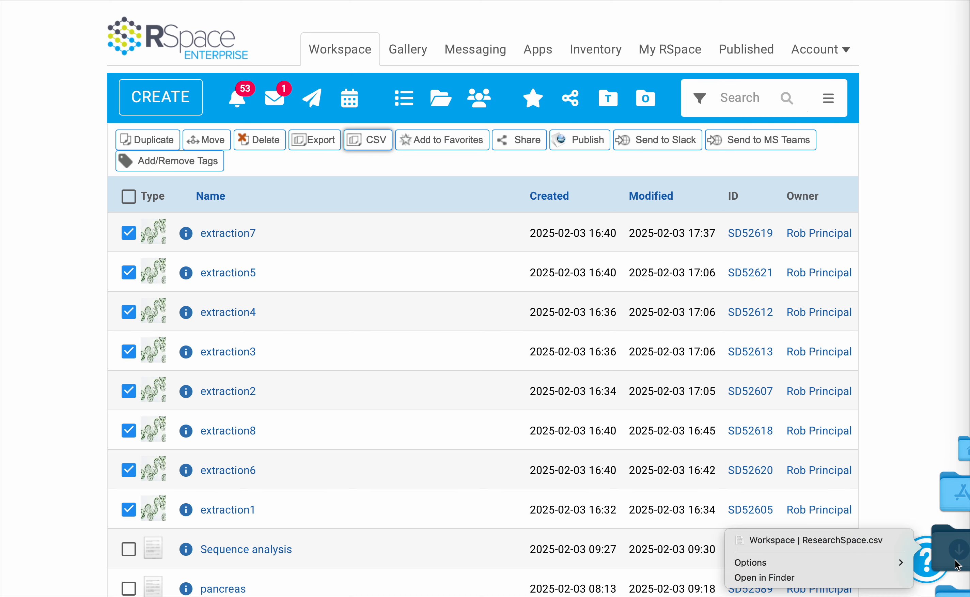
mouse_move(791, 559)
left_click(785, 540)
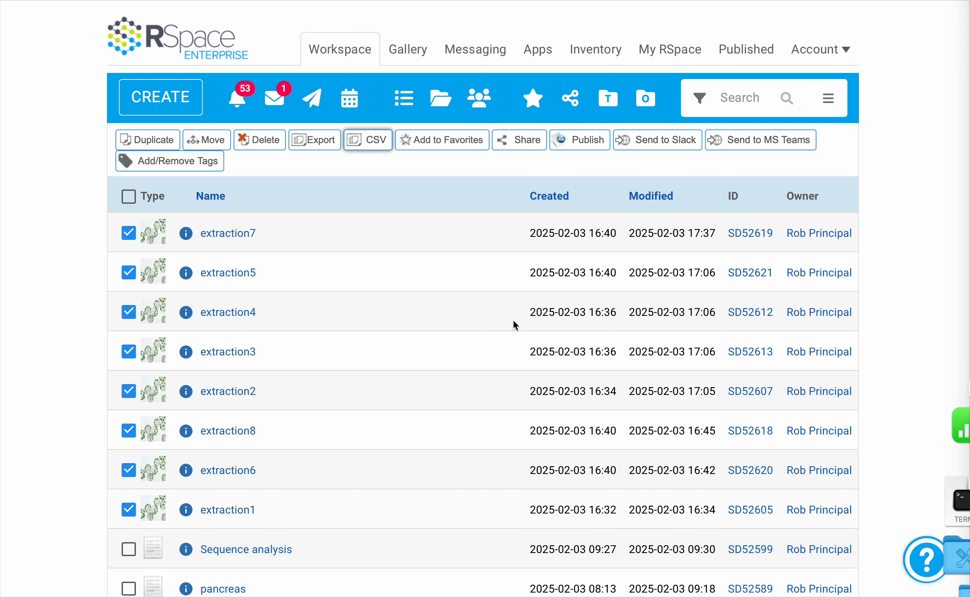
left_click(667, 530)
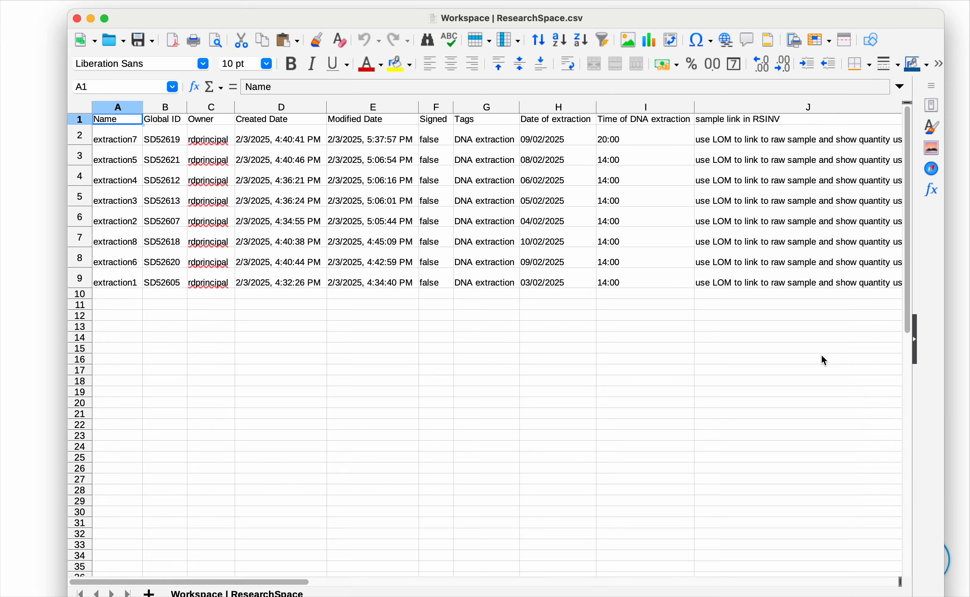
left_click(224, 583)
left_click_drag(225, 586, 158, 581)
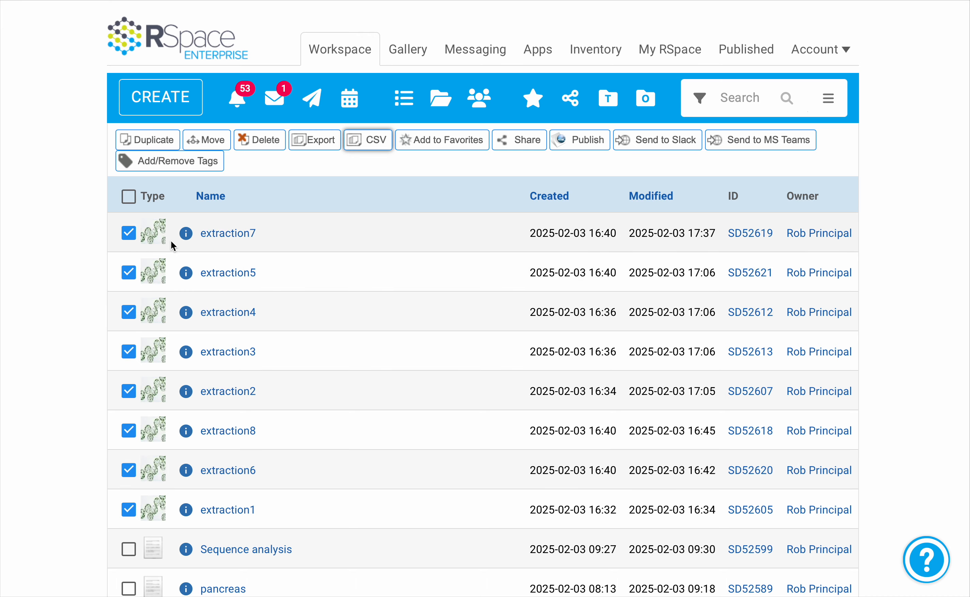
Step: Switch to the RSpace workspace and clear the selection of all extraction documents
left_click(129, 234)
left_click(129, 195)
left_click(129, 176)
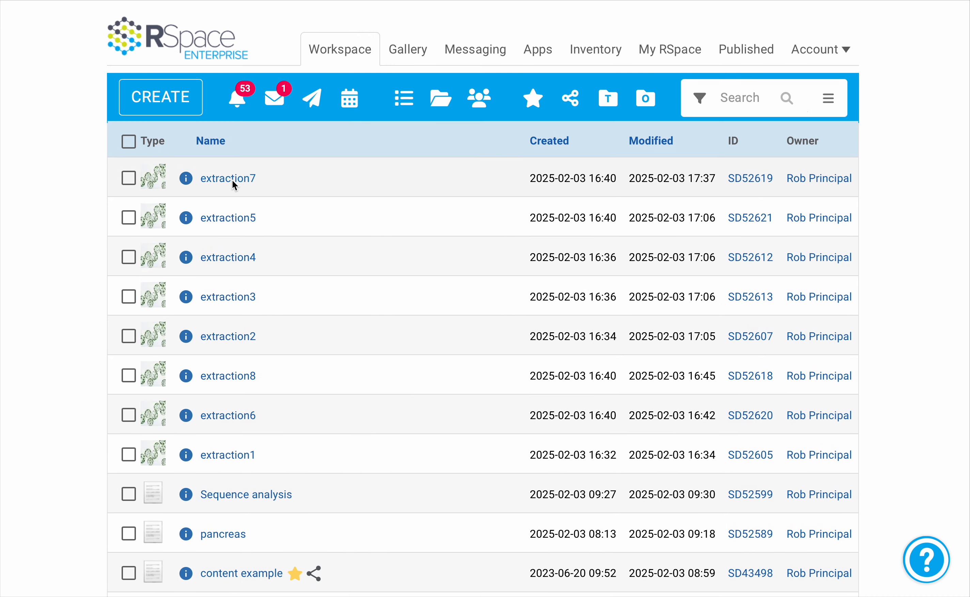
Step: Open the extraction7 document and review its fields from the date of extraction down to the genomic variable
left_click(233, 182)
scroll(288, 341, "down", 1)
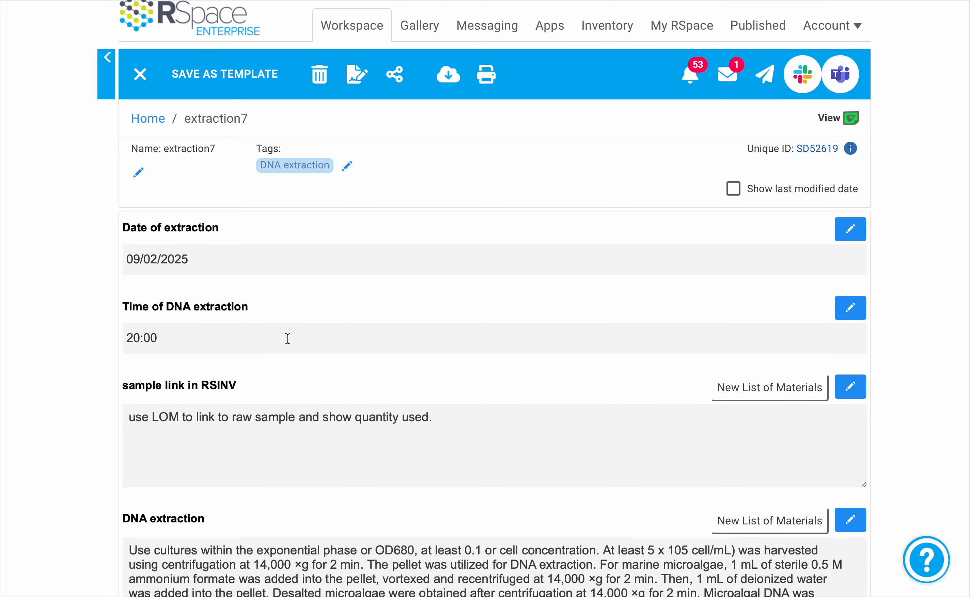
scroll(288, 339, "down", 6)
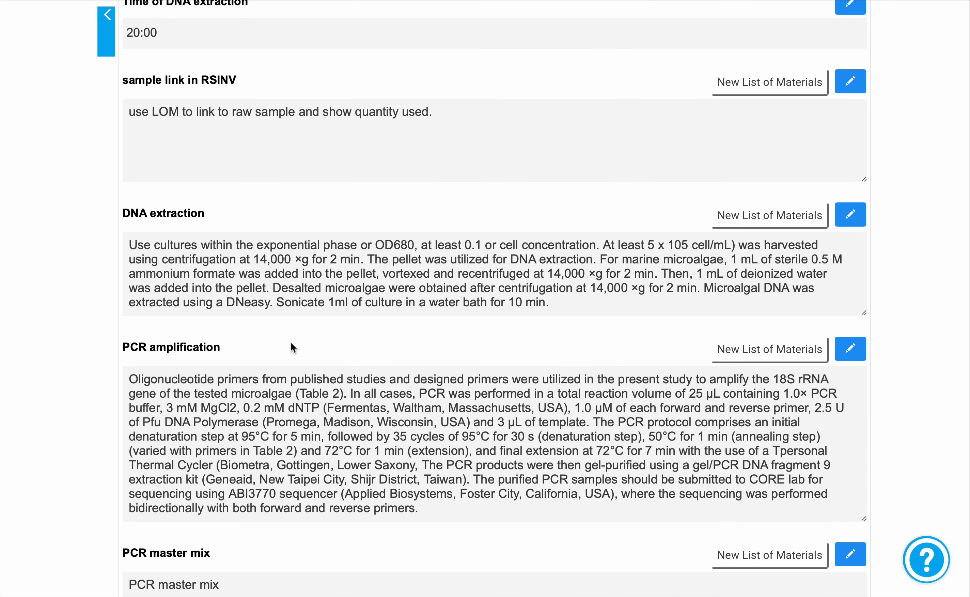
scroll(291, 342, "down", 10)
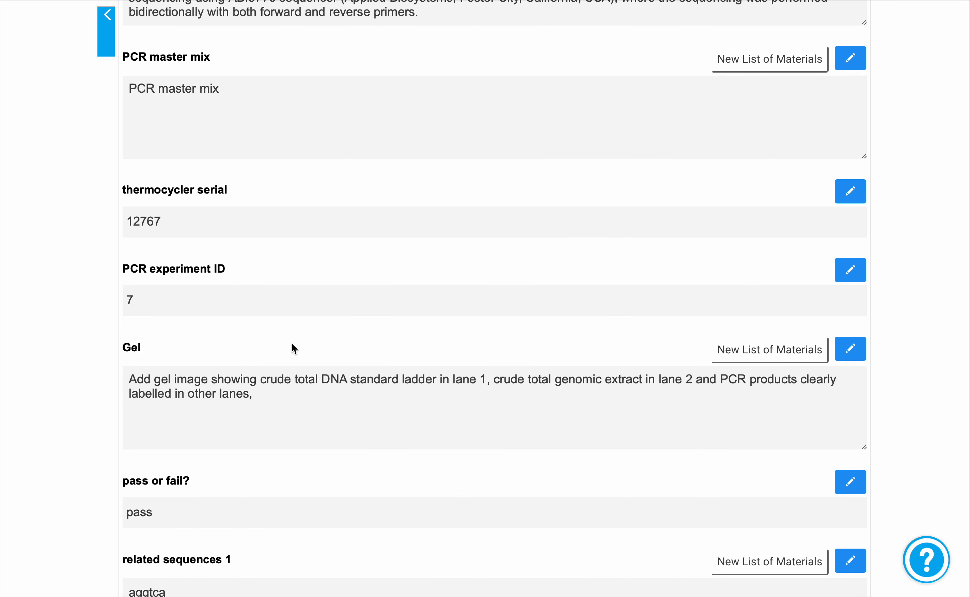
scroll(291, 343, "down", 12)
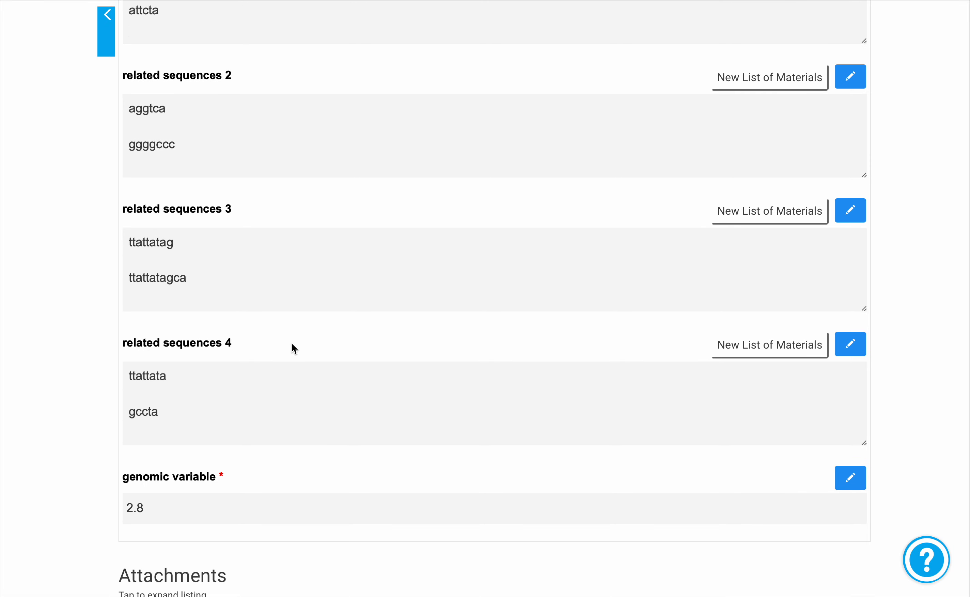
scroll(292, 343, "down", 3)
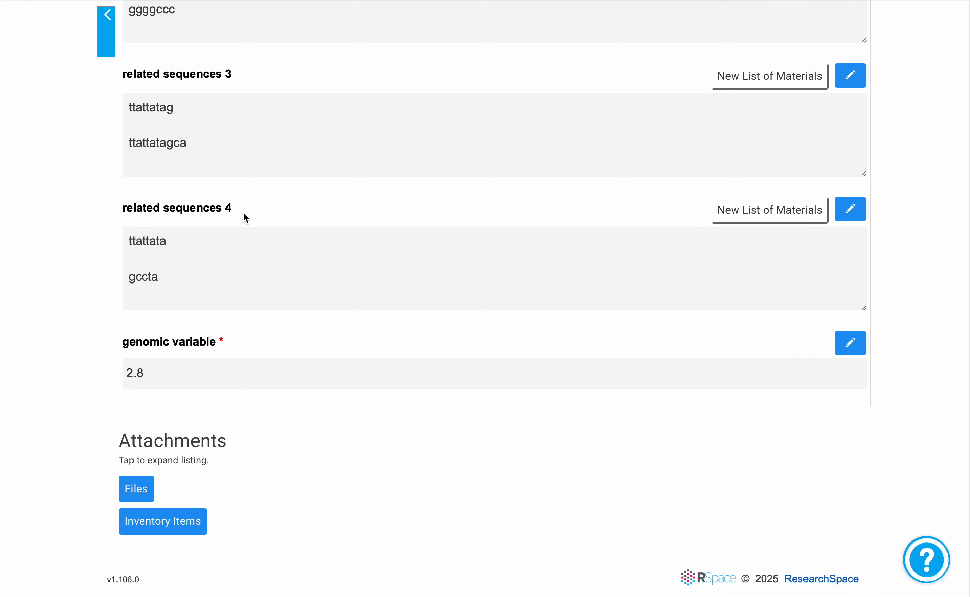
scroll(82, 239, "up", 20)
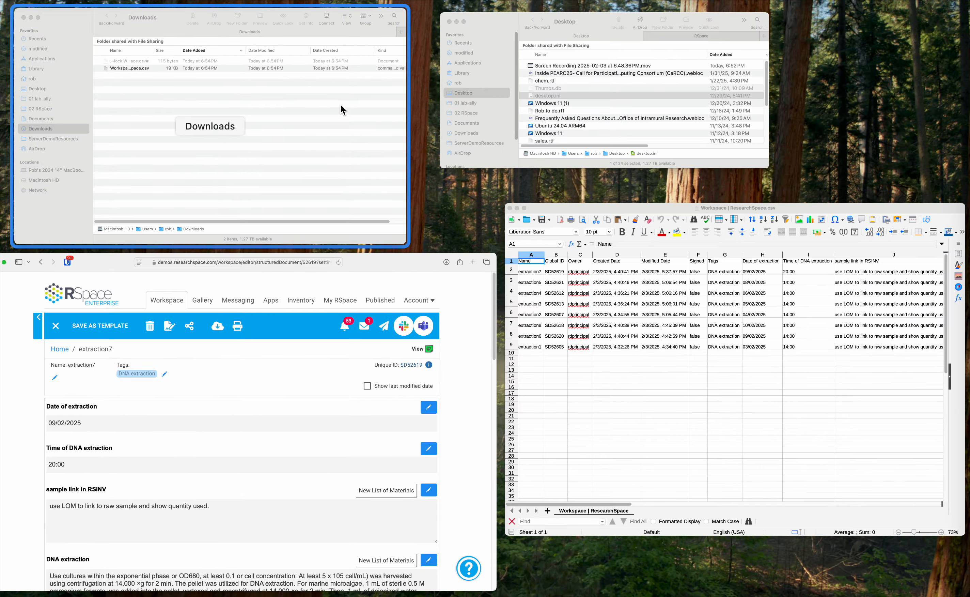
Step: Switch to the exported CSV spreadsheet and sort its rows by Name in ascending order, keeping the first row as column labels
left_click(599, 436)
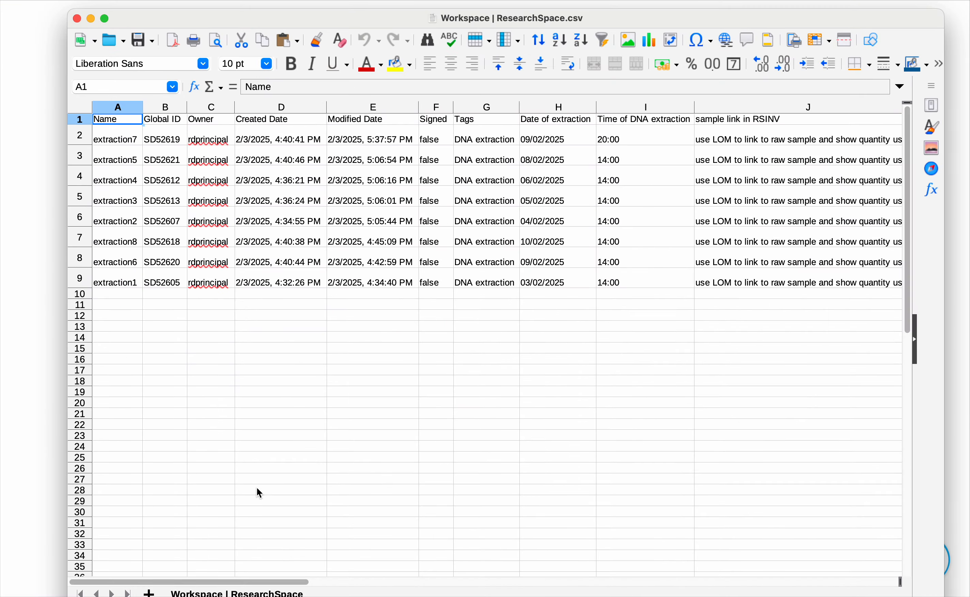
left_click(134, 109)
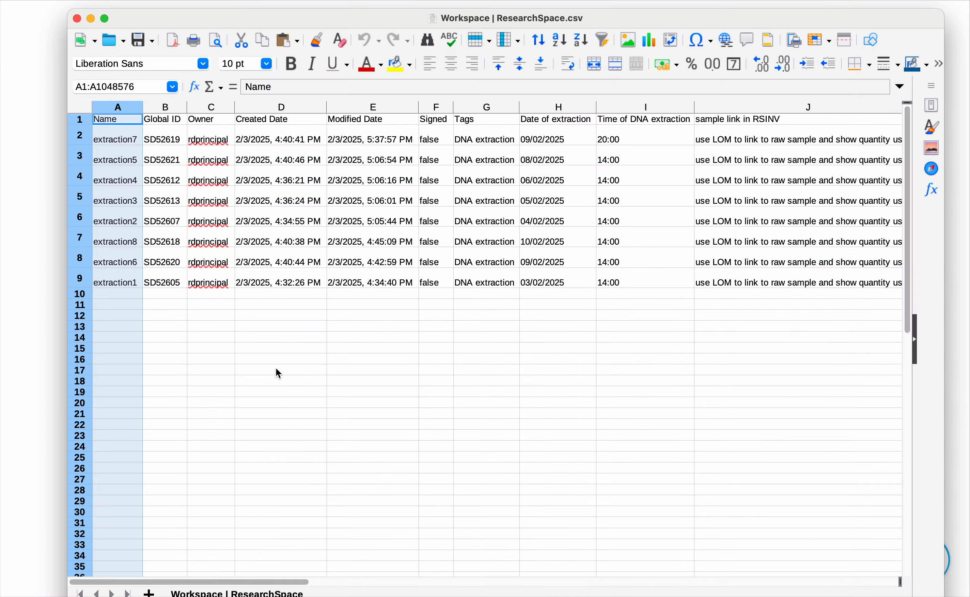
left_click(352, 0)
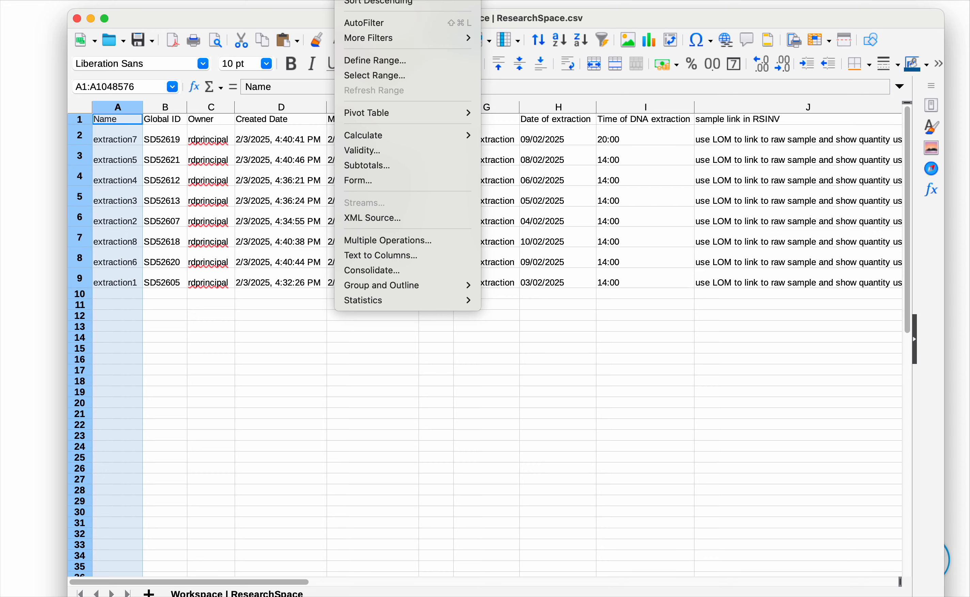
left_click(374, 0)
left_click(438, 302)
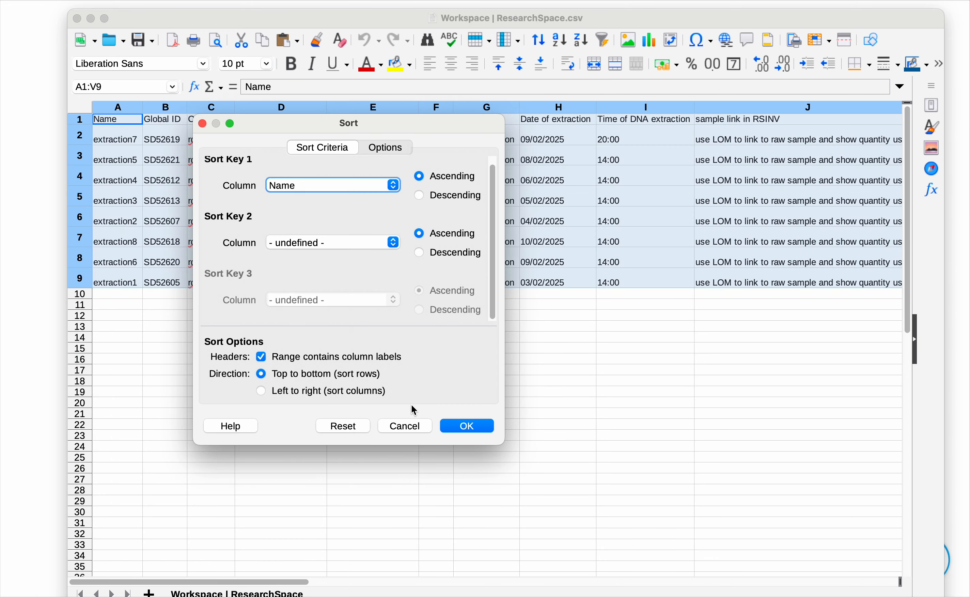
left_click(472, 427)
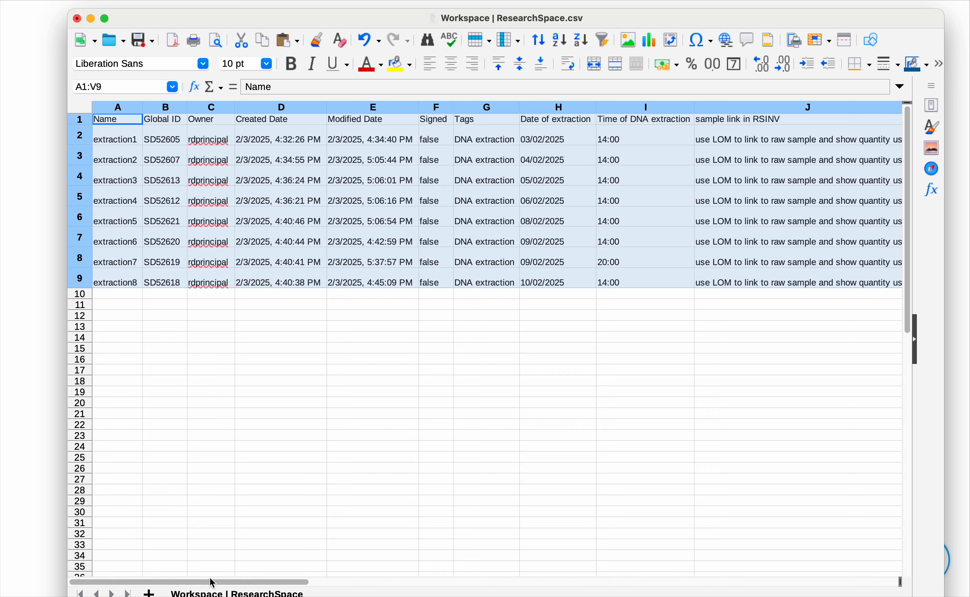
Step: Insert a line chart of the Points and Lines type from the genomic variable column V
left_click_drag(227, 581, 678, 581)
left_click(561, 491)
left_click(490, 120)
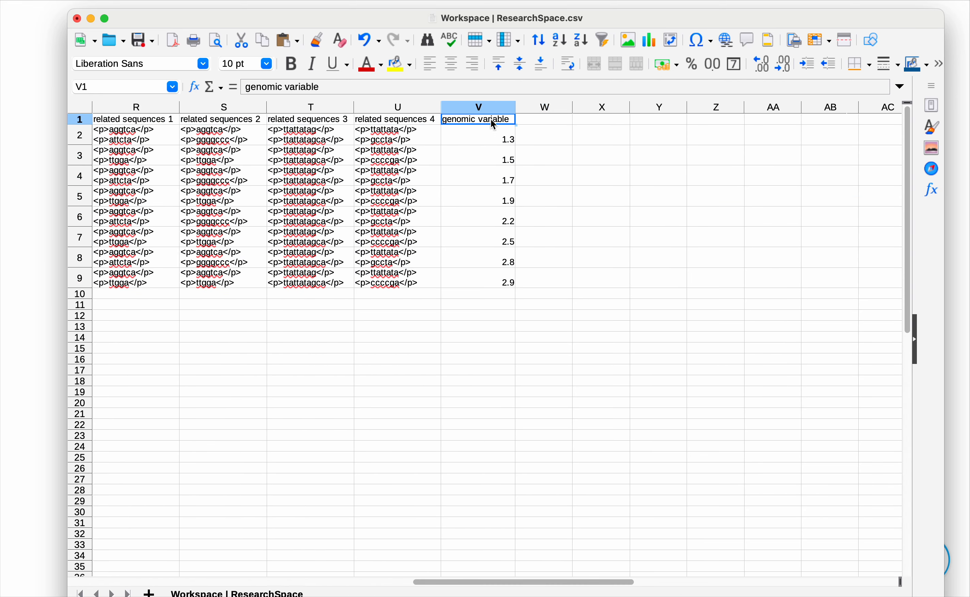
left_click(494, 105)
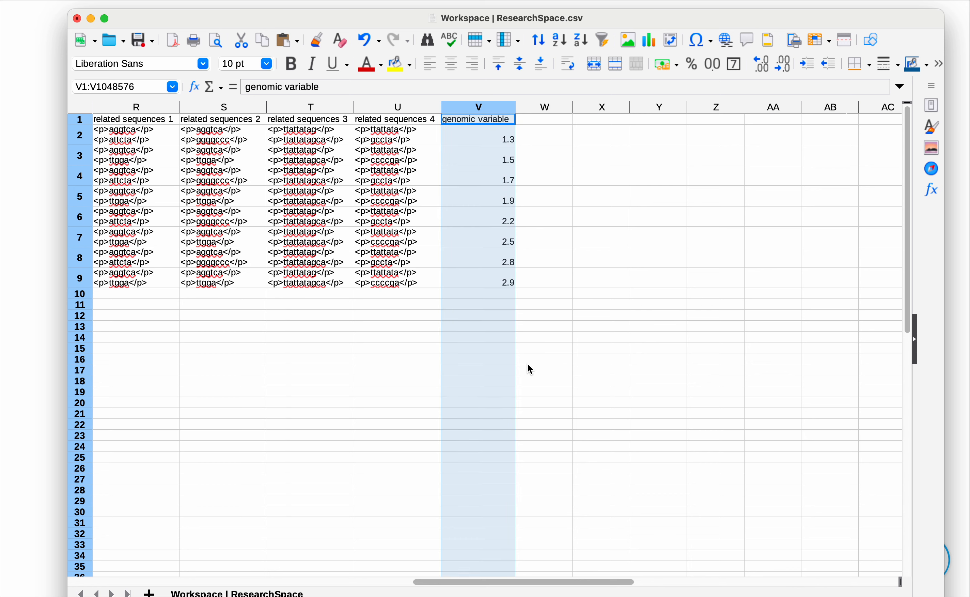
left_click(652, 47)
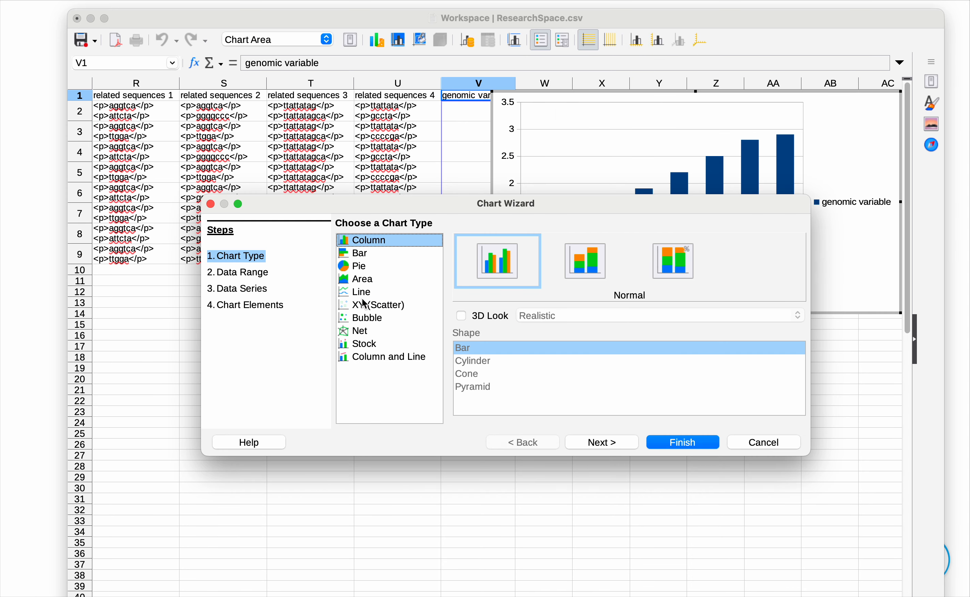
left_click(360, 292)
left_click(588, 270)
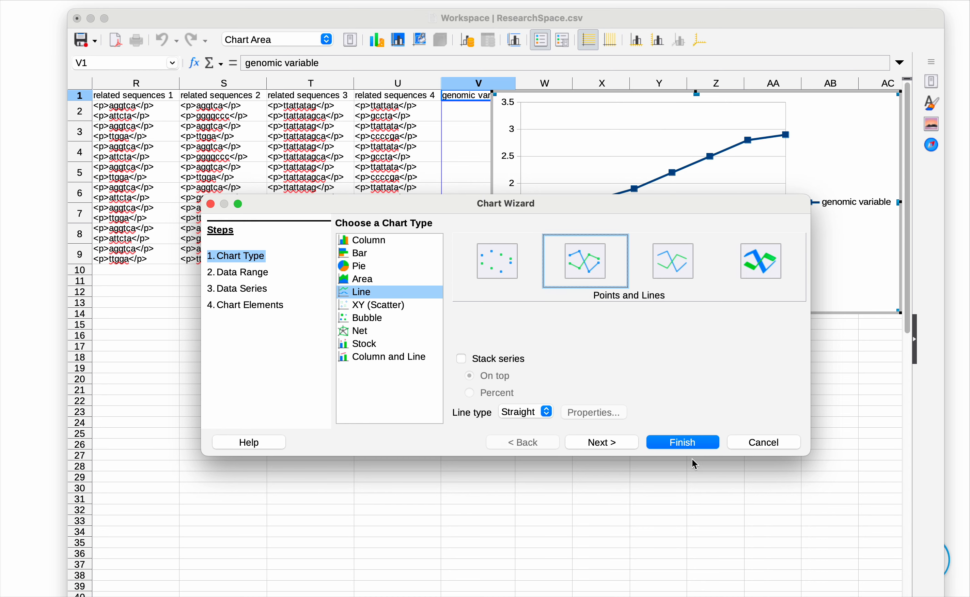
left_click(693, 443)
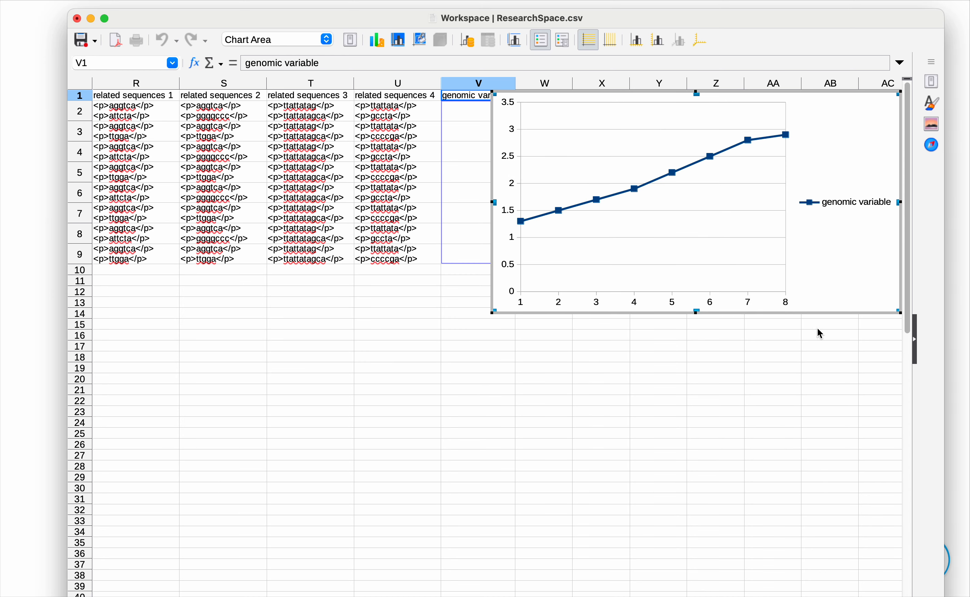
Step: Move the chart below the data, to about rows 13 to 32 across columns S to X, and deselect it
left_click(820, 315)
left_click_drag(820, 315, 529, 519)
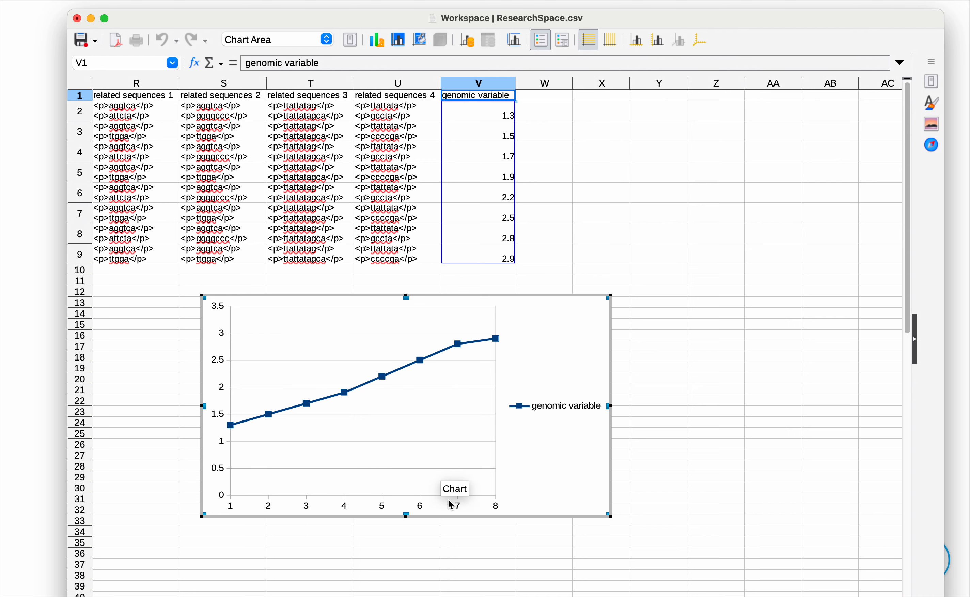
left_click(675, 486)
Step: Export the chart to the Desktop as a PNG image named 1
right_click(546, 488)
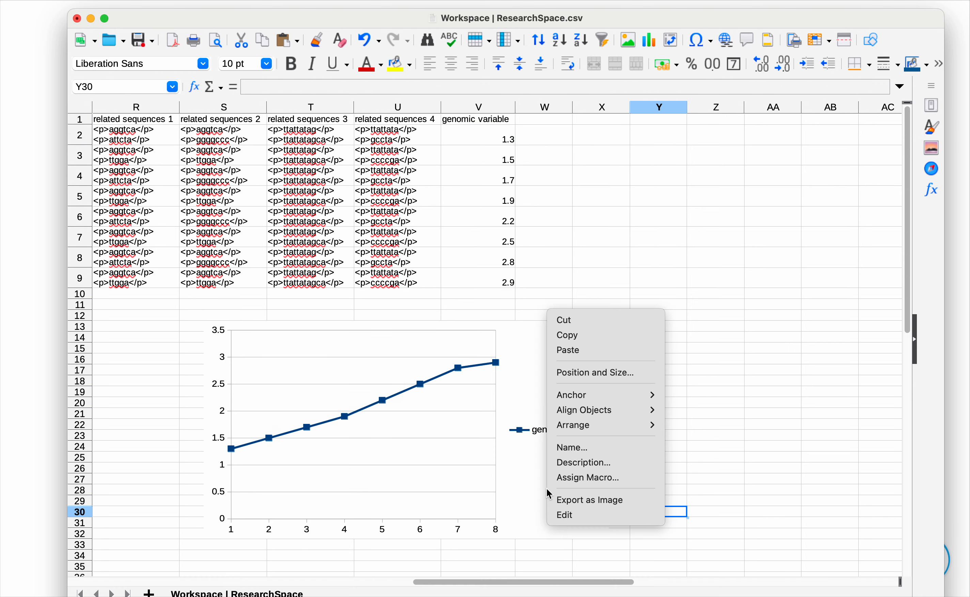
left_click(561, 508)
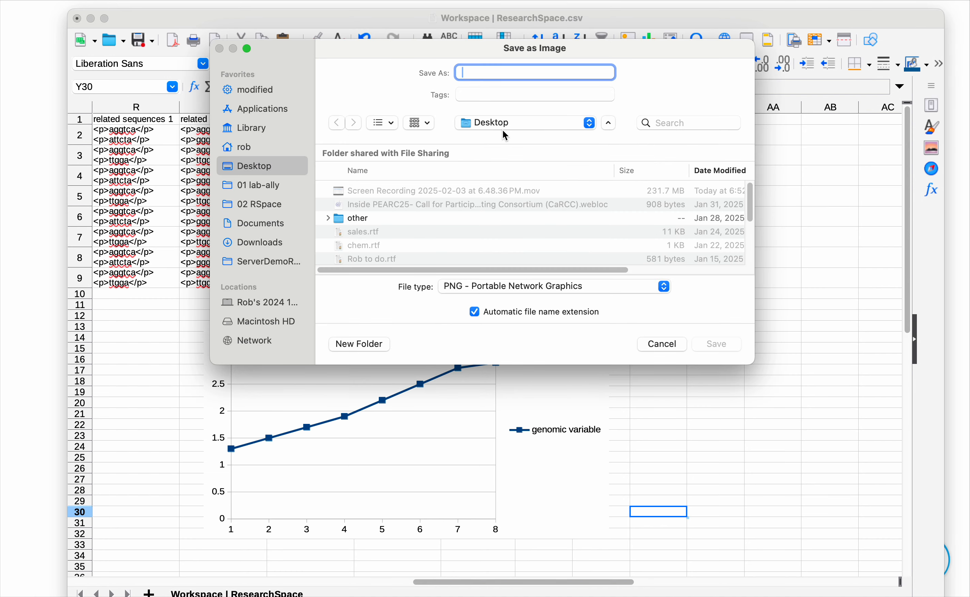
type("1")
left_click(719, 345)
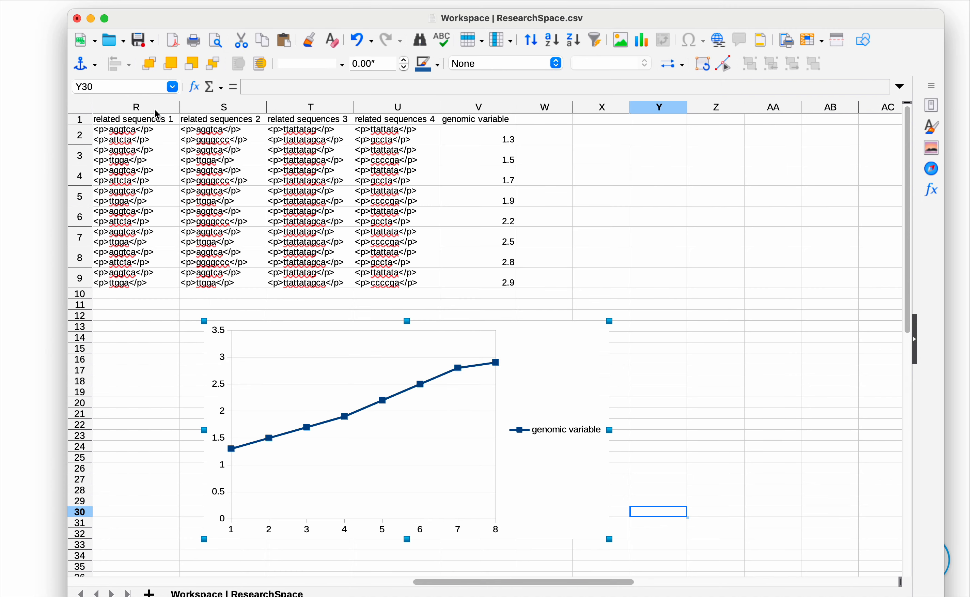
Step: Switch to RSpace, return to the workspace and create a new Basic Document
left_click(17, 112)
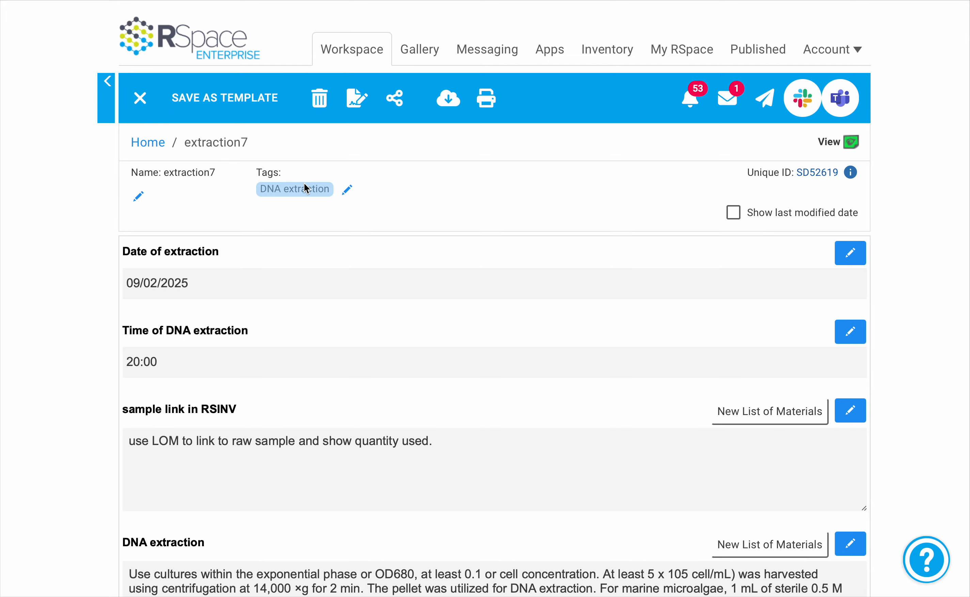
left_click(352, 49)
left_click(164, 107)
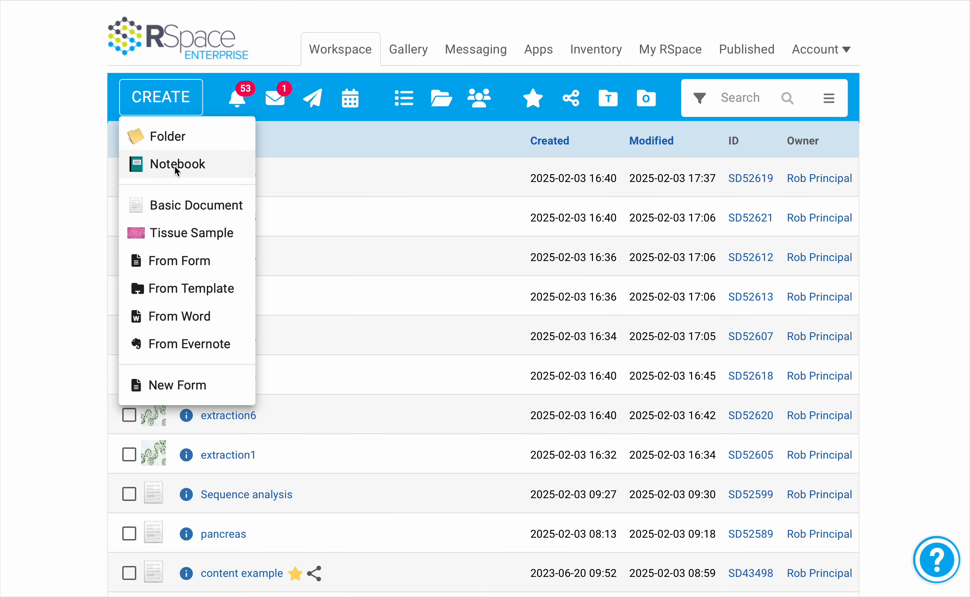
left_click(175, 205)
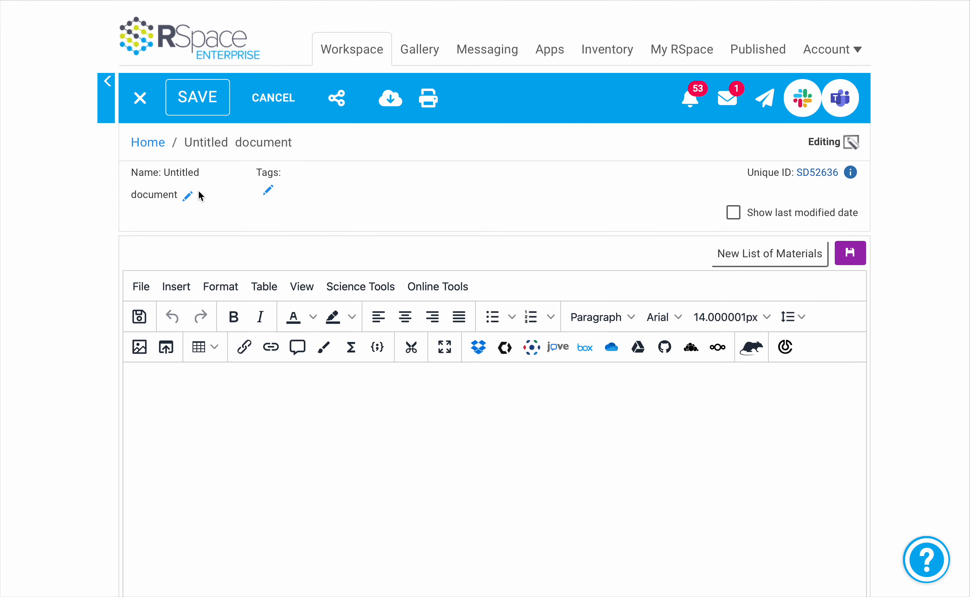
Step: Rename the untitled document as "extraction analysis"
left_click(188, 195)
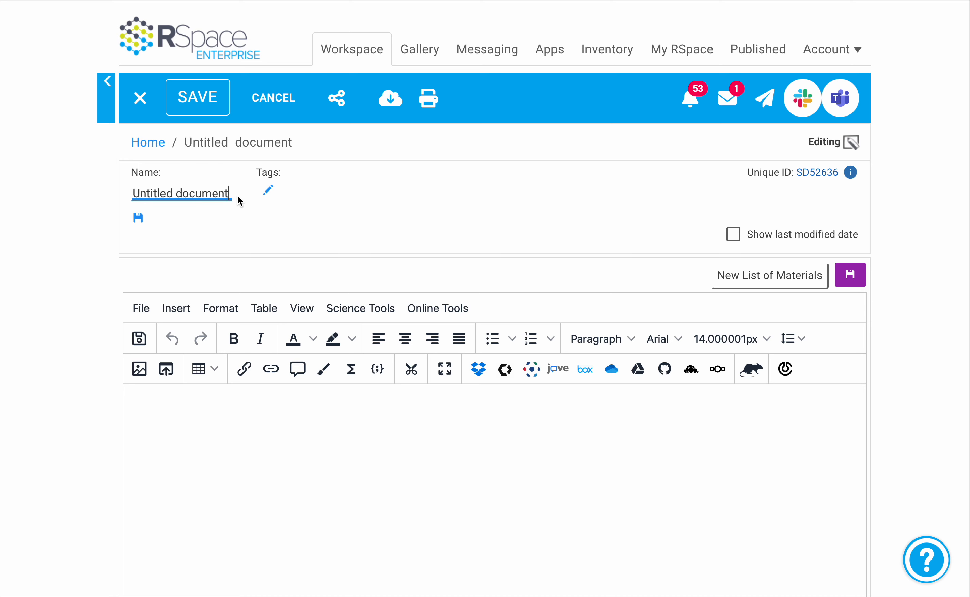
left_click(147, 194)
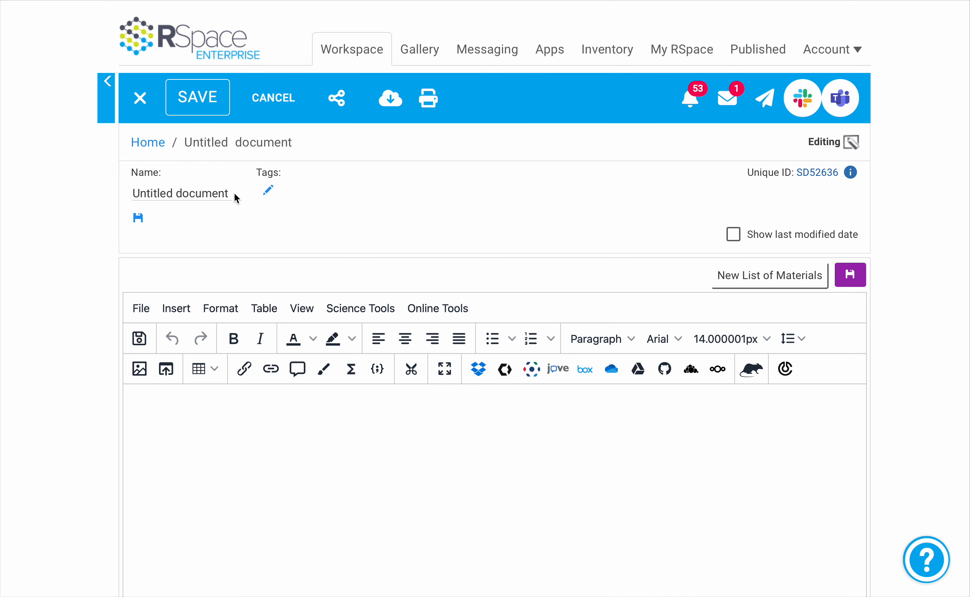
left_click(158, 194)
key("BackSpace")
key("BackSpace")
key("BackSpace")
key("BackSpace")
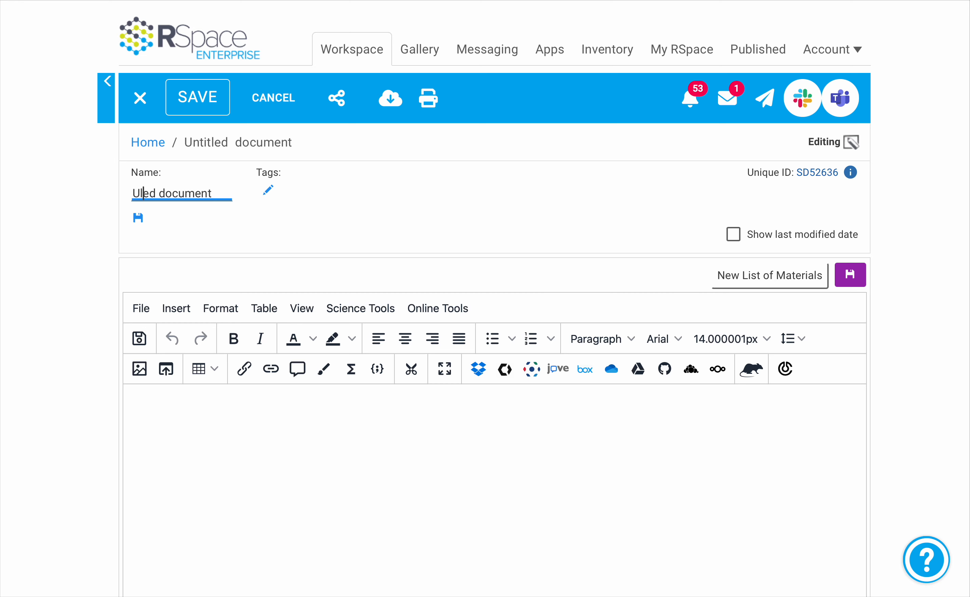
key("BackSpace")
key("BackSpace")
key("BackSpace")
key("BackSpace")
key("BackSpace")
key("BackSpace")
key("BackSpace")
key("BackSpace")
key("BackSpace")
key("BackSpace")
key("BackSpace")
key("BackSpace")
type("ex")
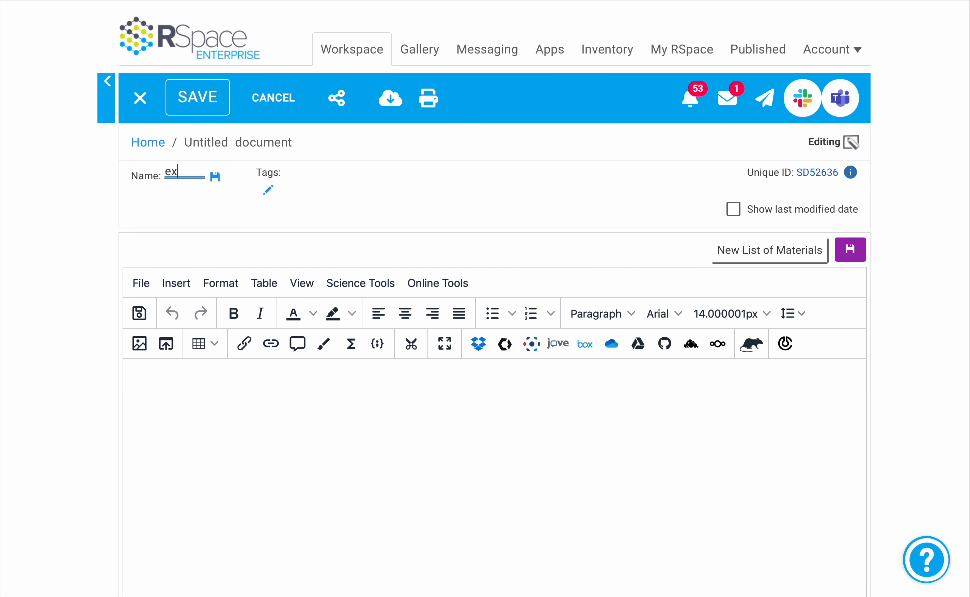
type("traction anal")
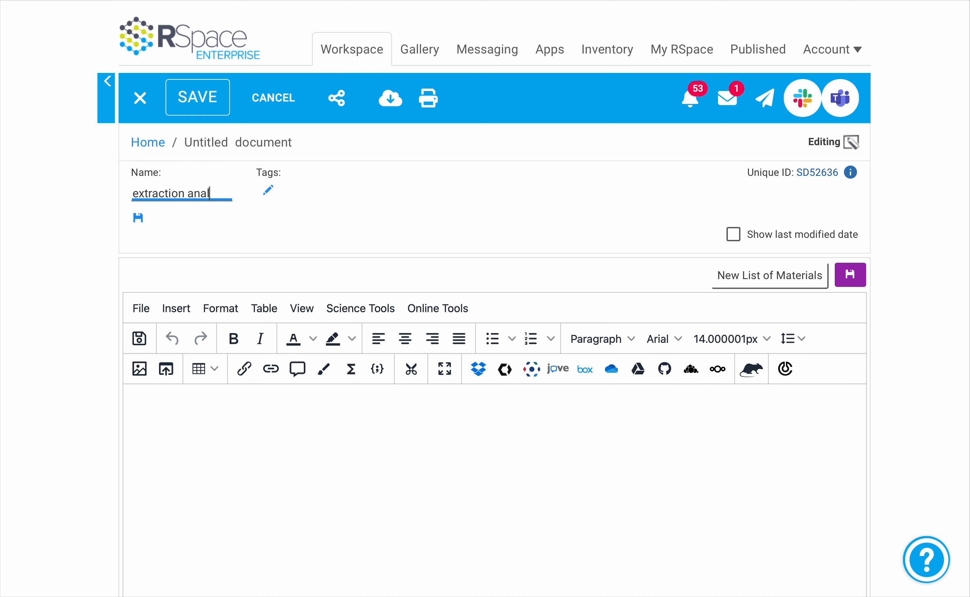
type("ysis")
Step: Write "Here is the trend I see in my data:" as the first line of the document body
left_click(202, 415)
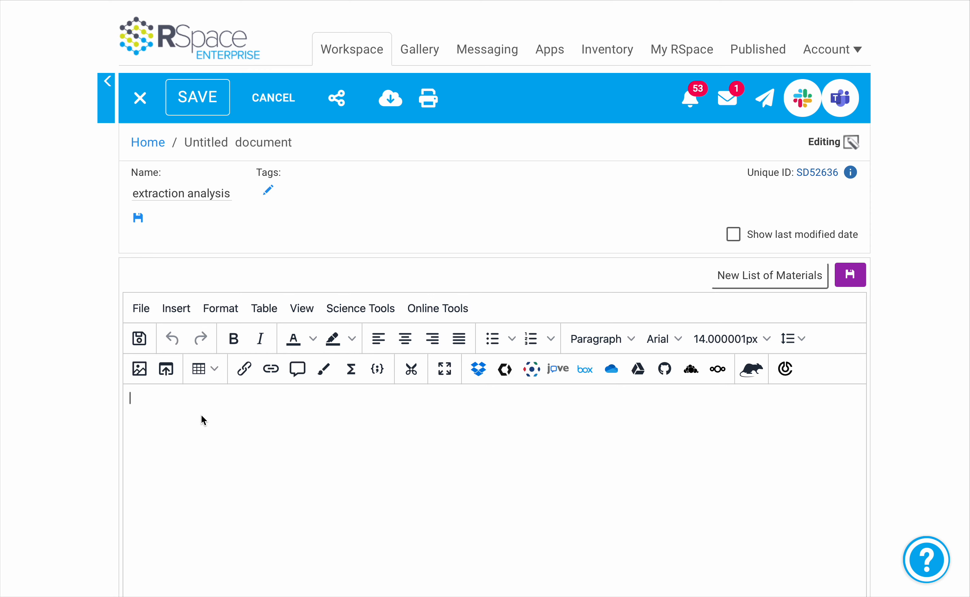
type("Her si")
key("BackSpace")
key("BackSpace")
type("e is the trend I")
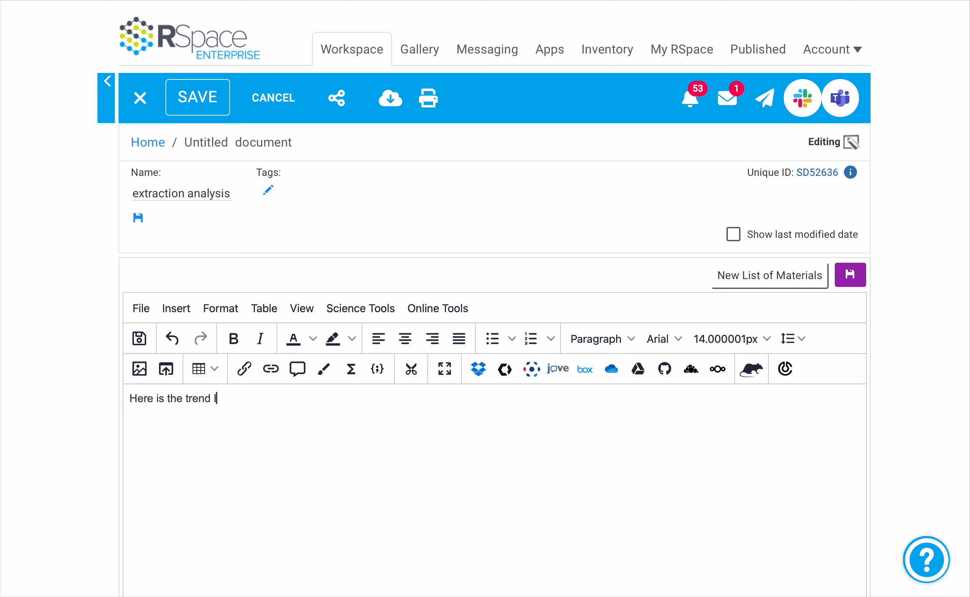
type(" see in my")
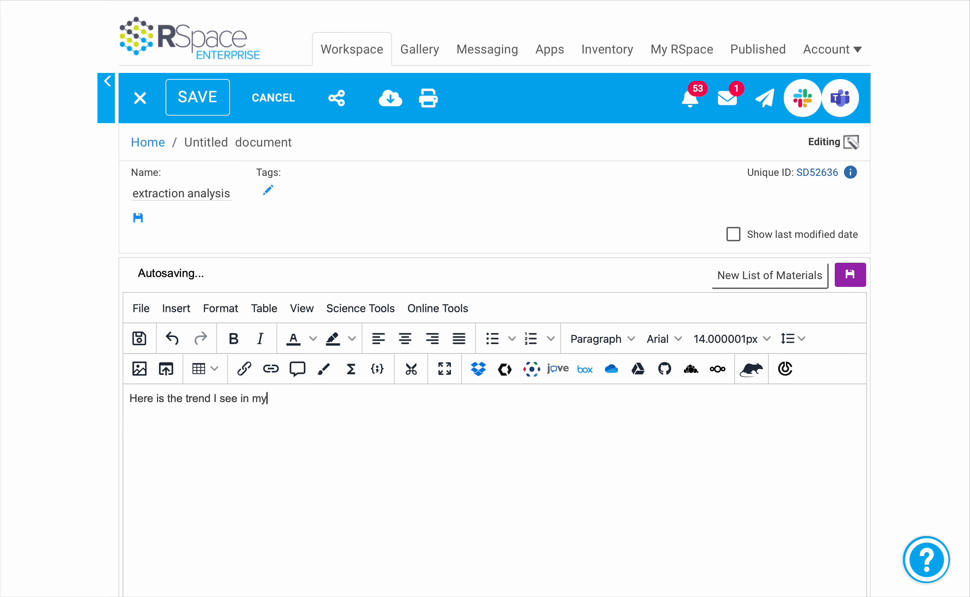
type(" ds")
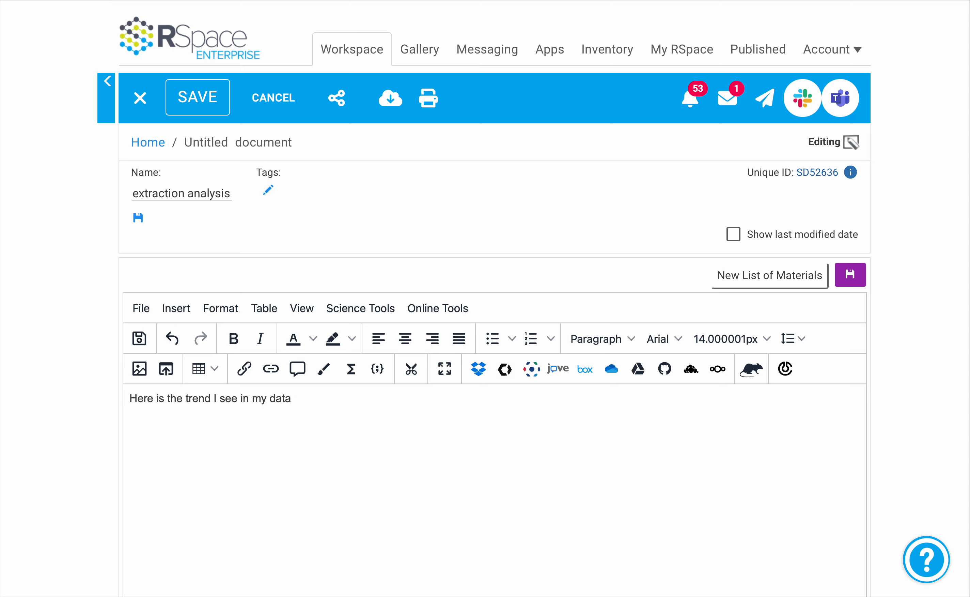
Step: Insert the file Workspace | ResearchSpace.csv from the computer's Downloads folder below the sentence, and add a new line under it
left_click(177, 314)
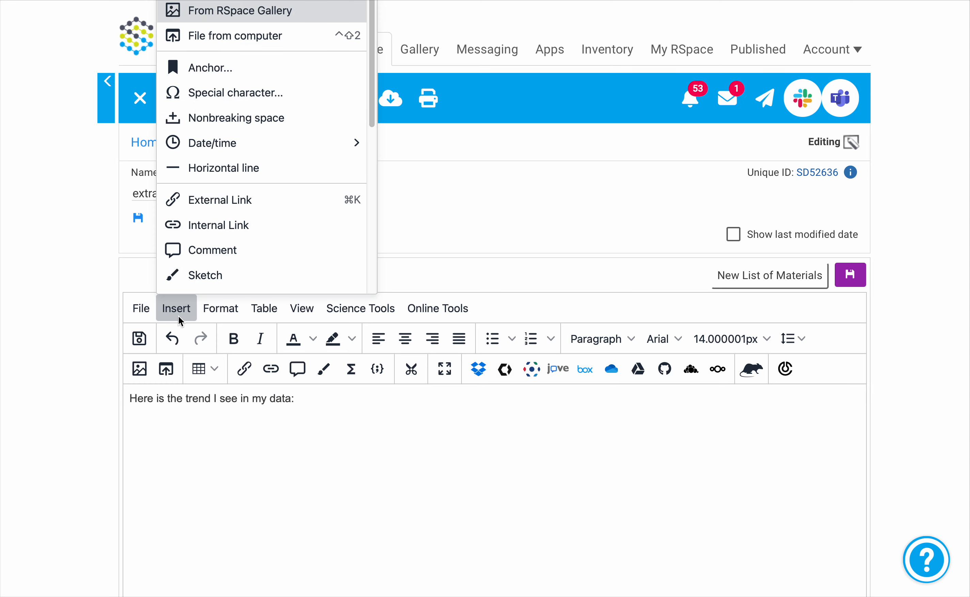
left_click(246, 36)
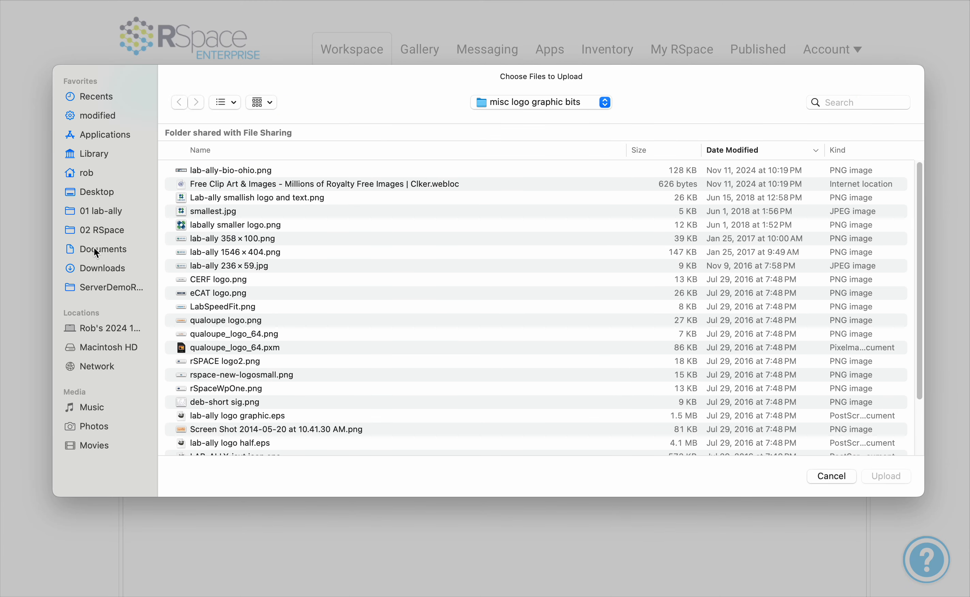
left_click(97, 266)
left_click(283, 174)
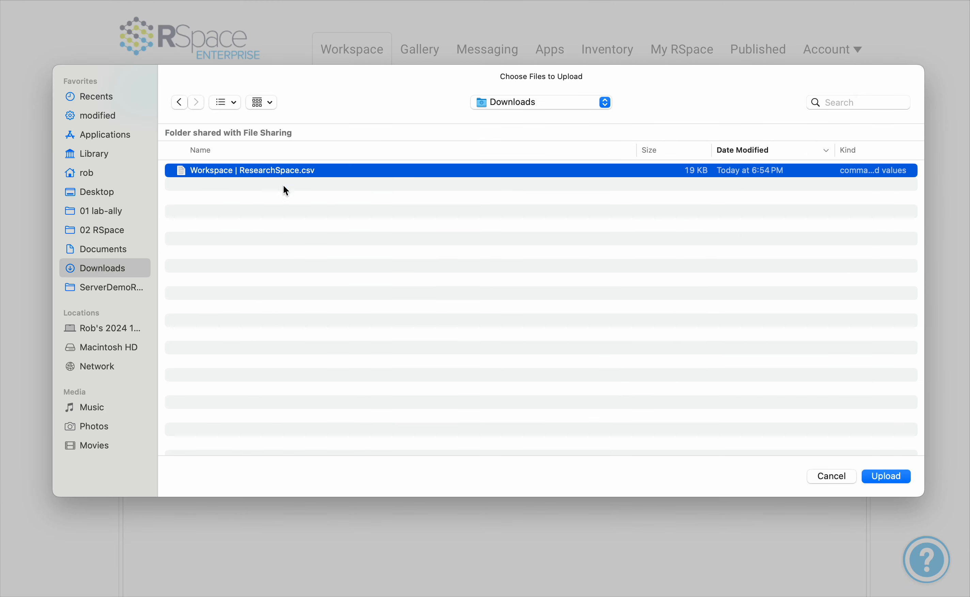
left_click(888, 477)
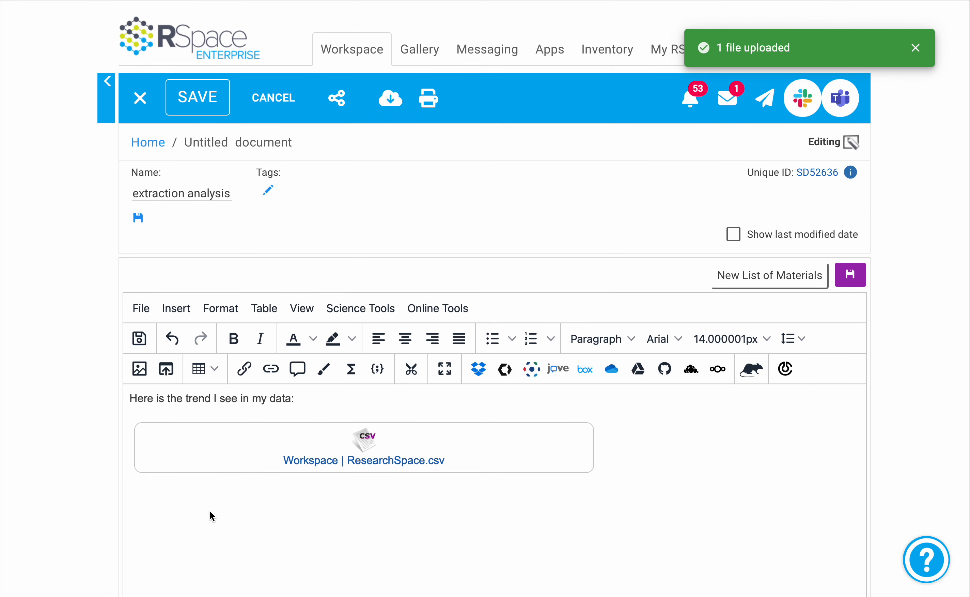
key("Return")
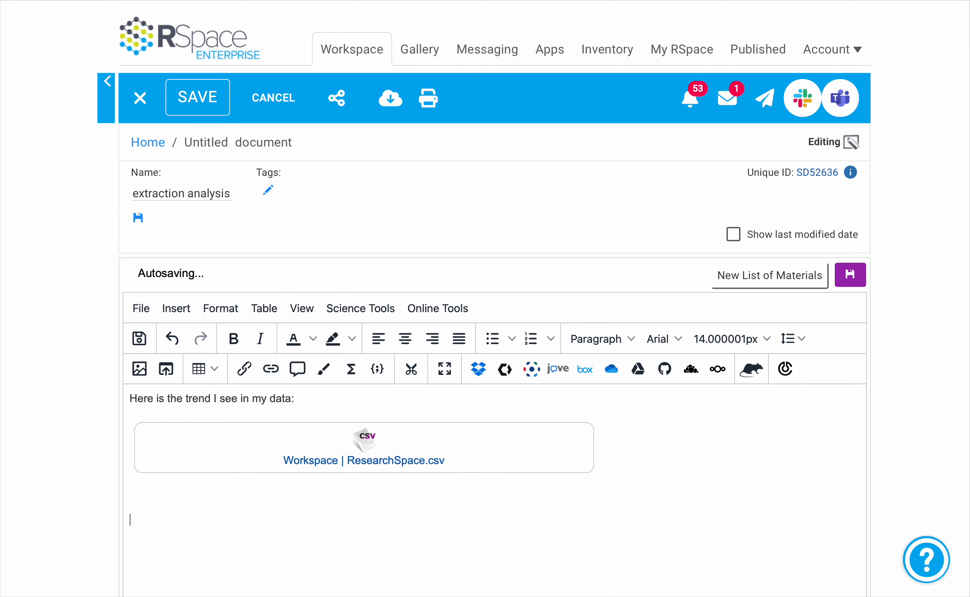
Step: Switch to Finder and bring the chart image 1.png from the Desktop folder into the RSpace document, below the CSV attachment
left_click(958, 3)
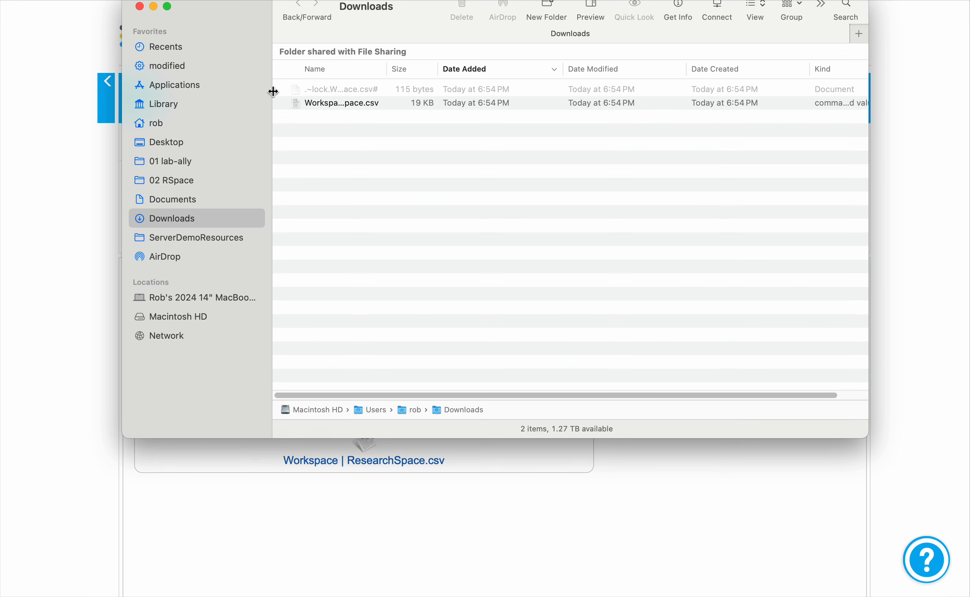
left_click_drag(261, 25, 513, 138)
left_click(429, 254)
left_click(596, 206)
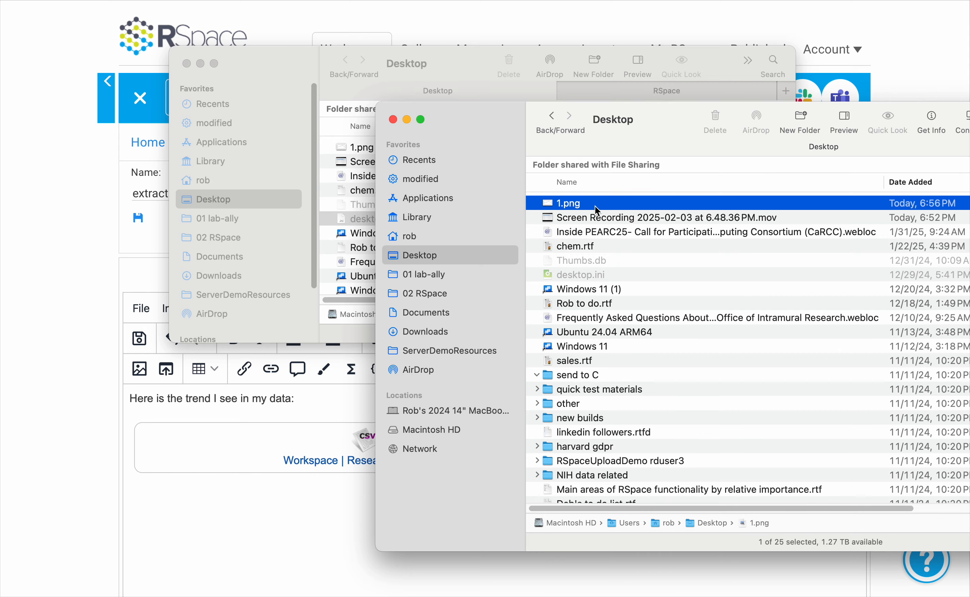
left_click_drag(597, 210, 246, 514)
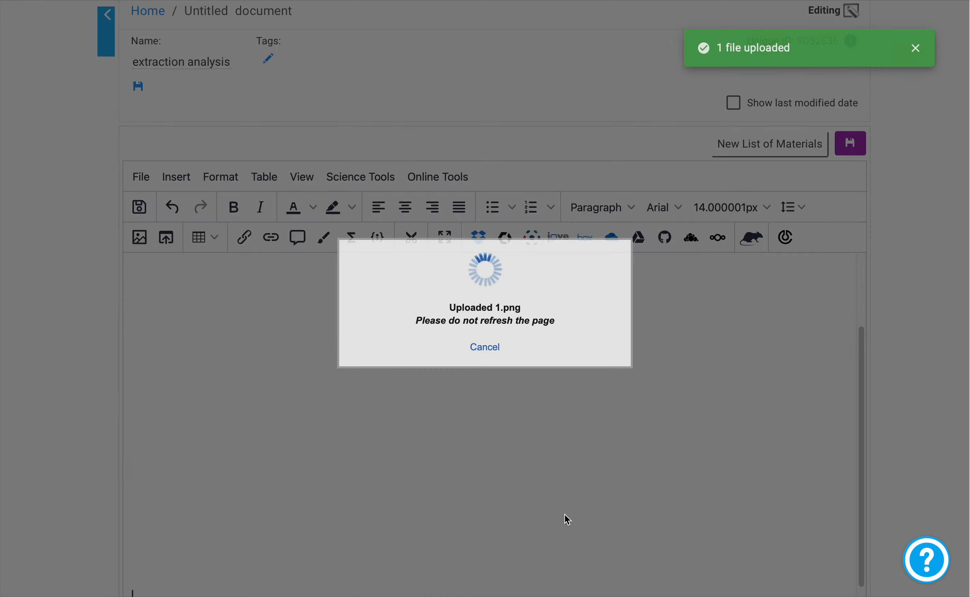
Step: Save the document and look over its text, CSV attachment and chart image
scroll(786, 433, "up", 5)
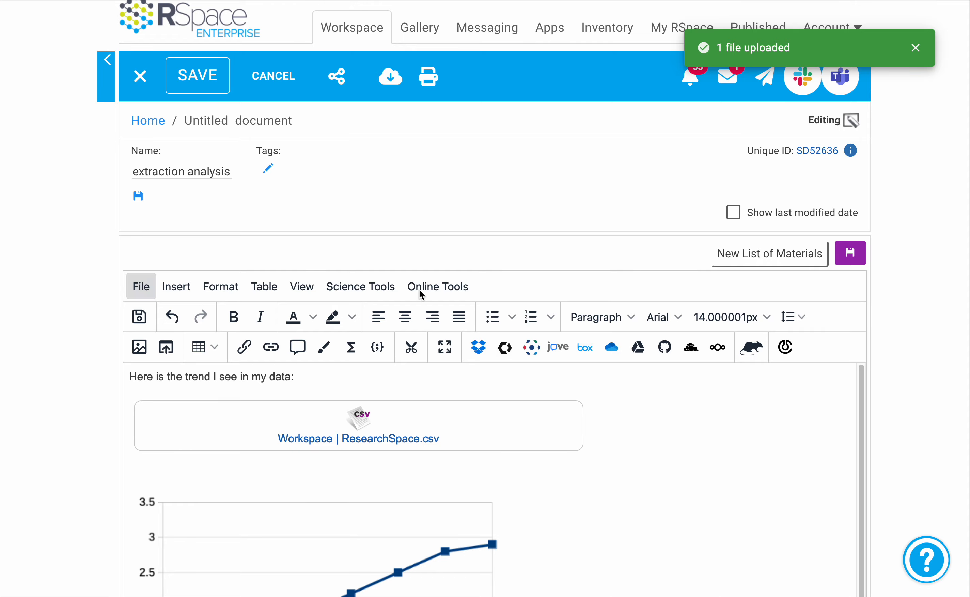
left_click(850, 253)
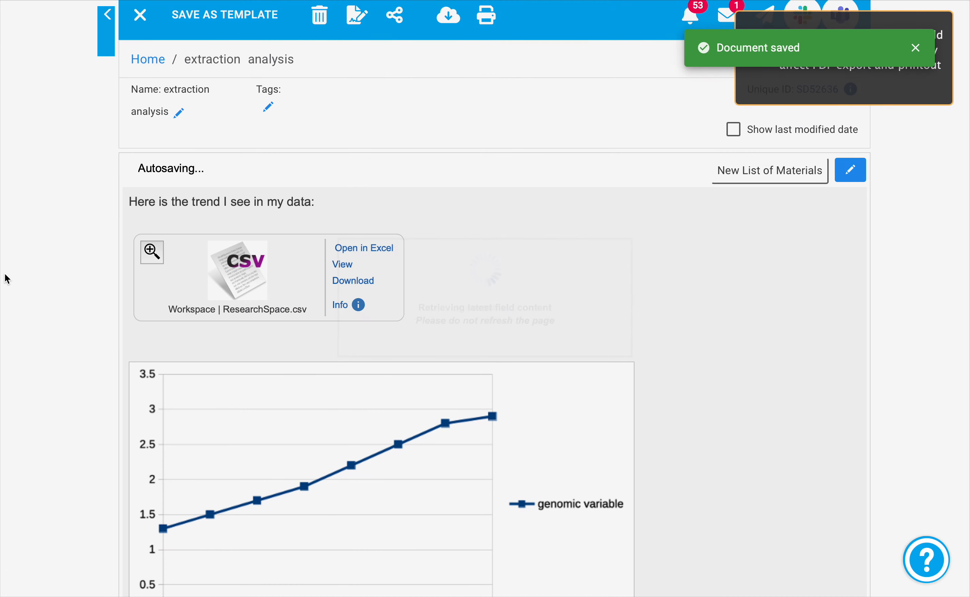
scroll(632, 382, "down", 5)
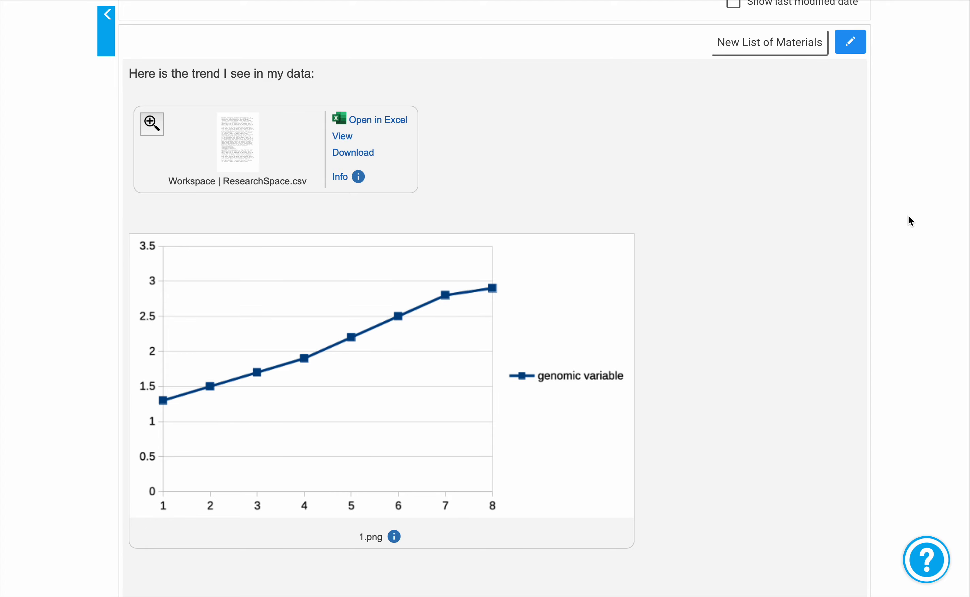
scroll(737, 218, "up", 5)
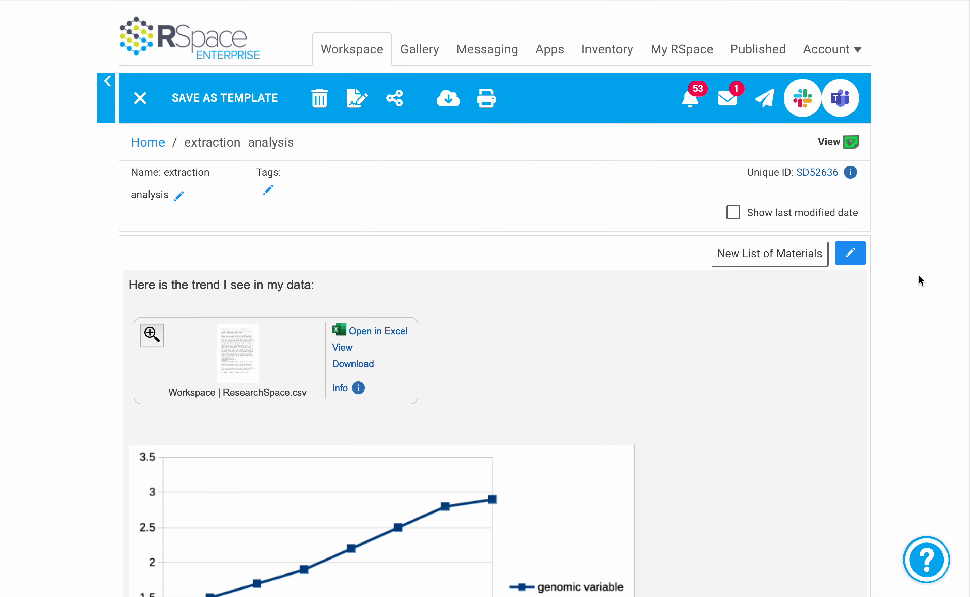